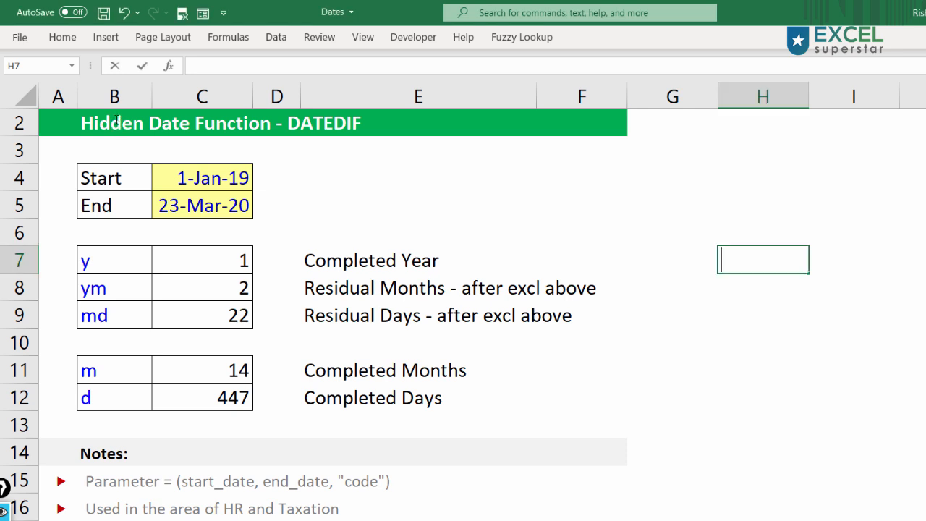
- Look through the function suggestions for "=date" in cell E4, and discard the entry
left_click(352, 167)
type("=dated")
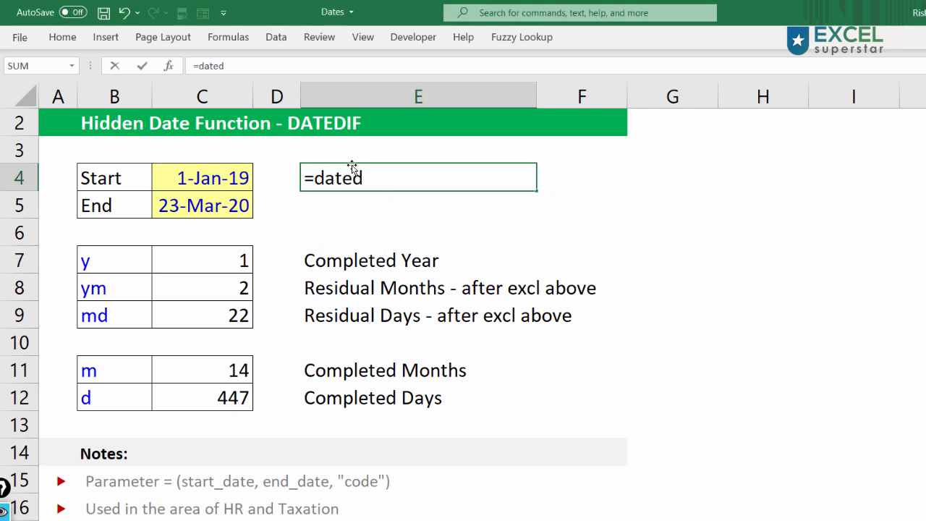
key("BackSpace")
key("Down")
key("Down")
key("Up")
key("Up")
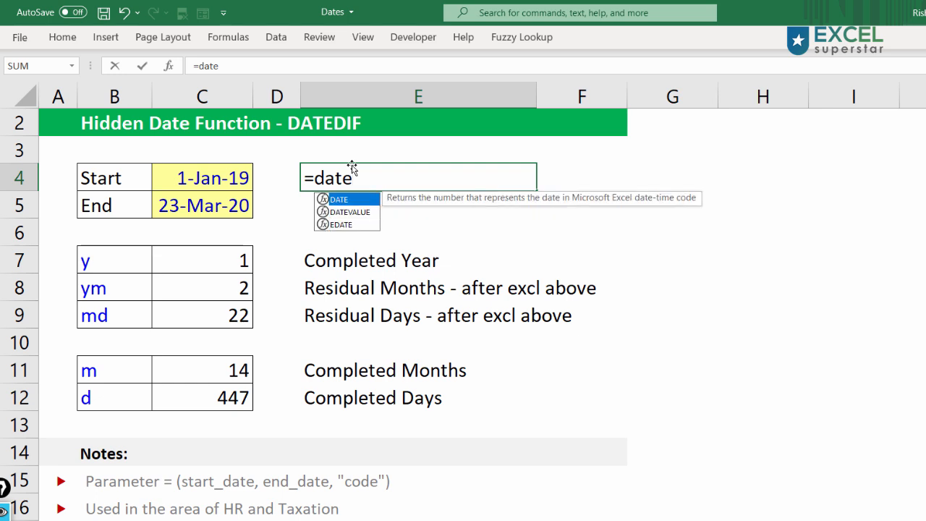
key("Escape")
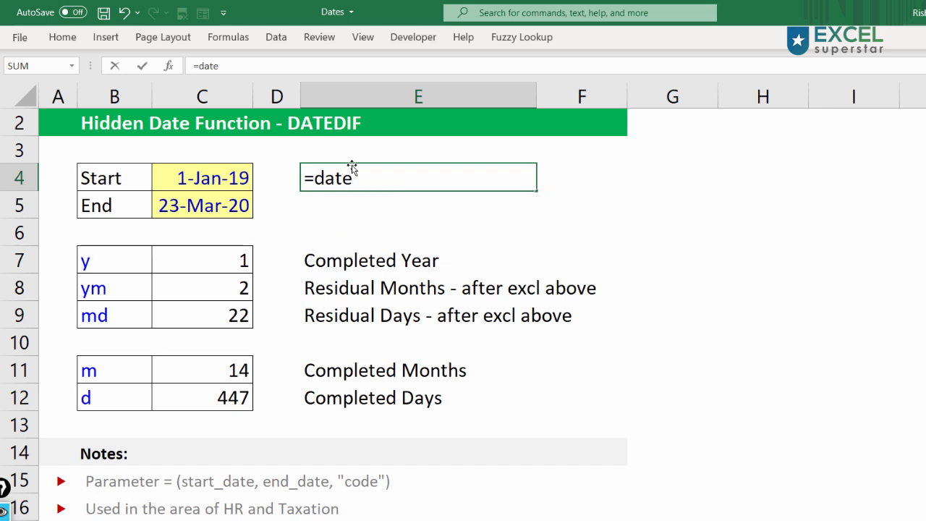
key("Escape")
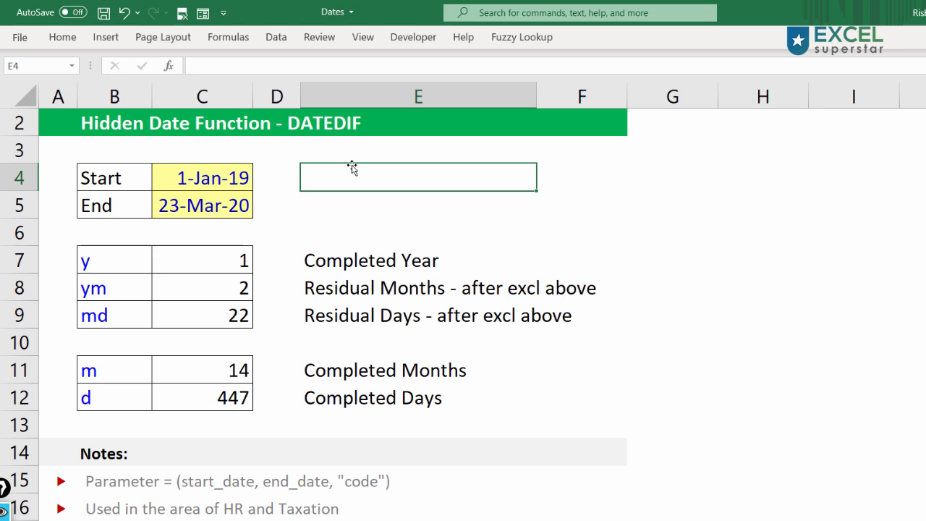
- Examine the start and end dates in C4:C5 and the DATEDIF formulas for y, ym and md in C7:C9
left_click(210, 178)
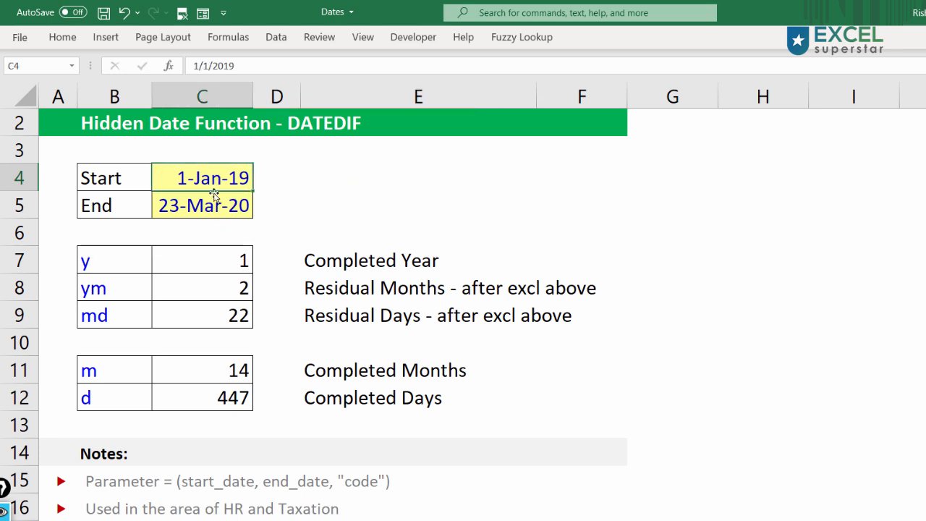
left_click(212, 205)
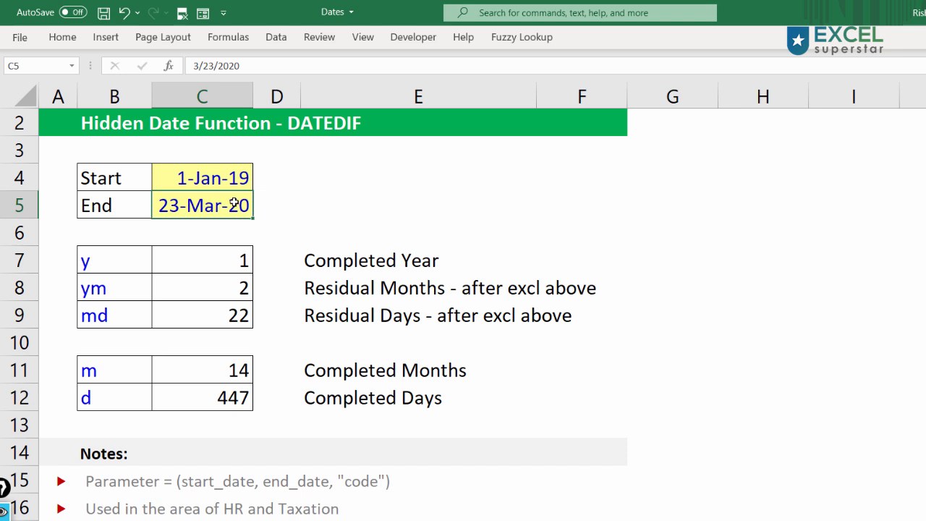
left_click(340, 178)
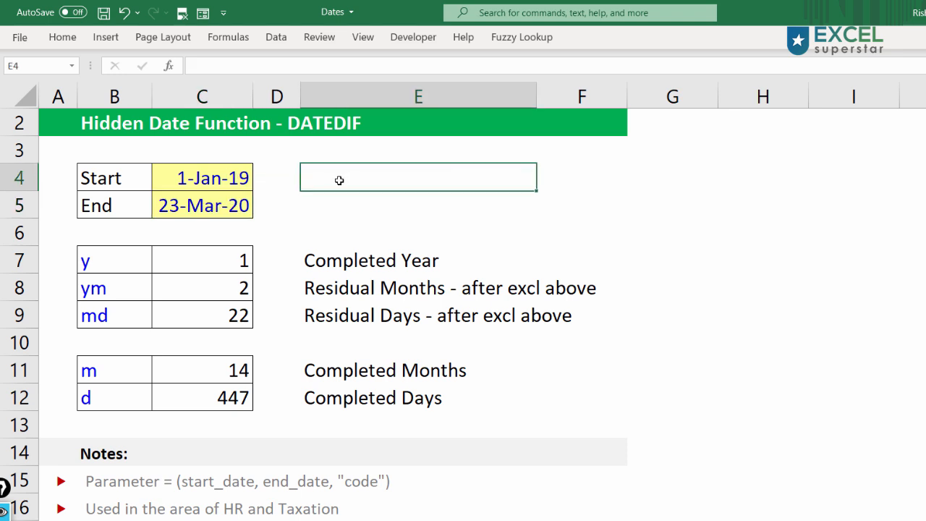
left_click(236, 263)
left_click(235, 288)
left_click(232, 311)
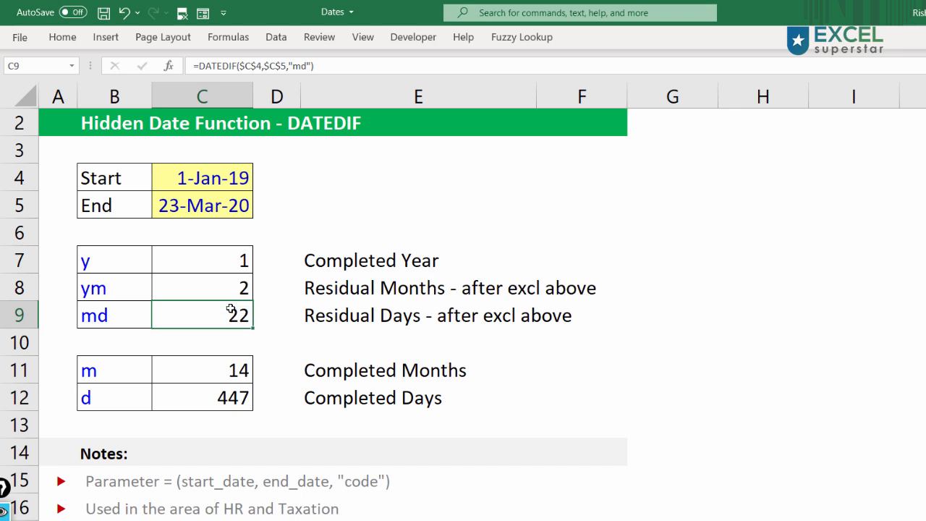
left_click(224, 268)
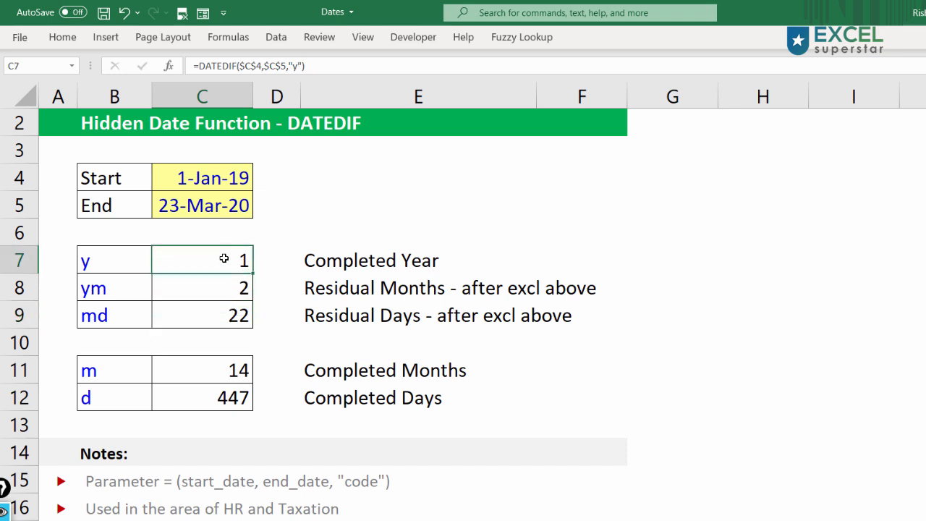
left_click(232, 289)
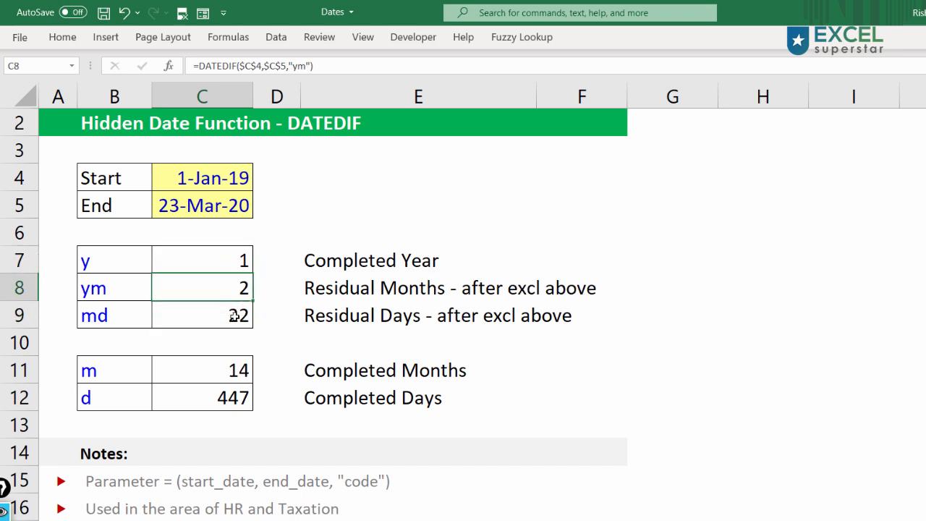
left_click(233, 316)
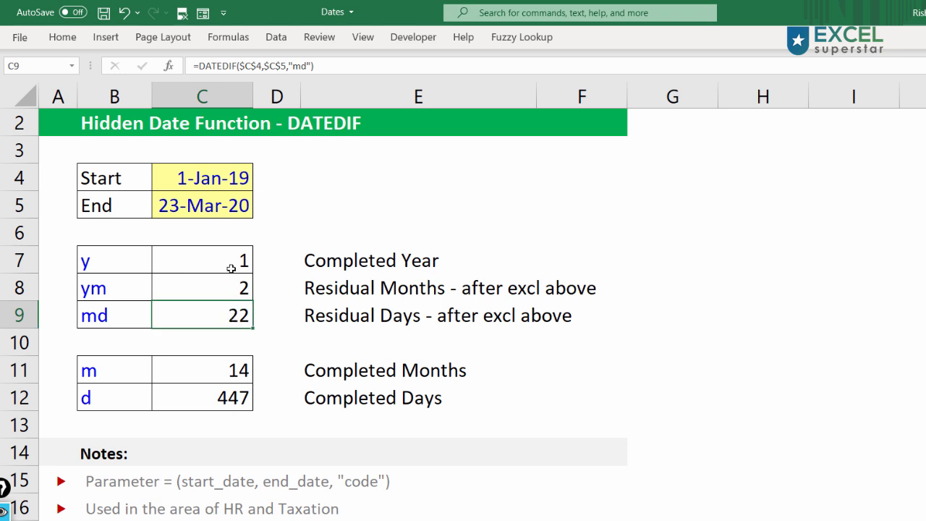
left_click_drag(231, 269, 230, 315)
left_click_drag(226, 178, 218, 214)
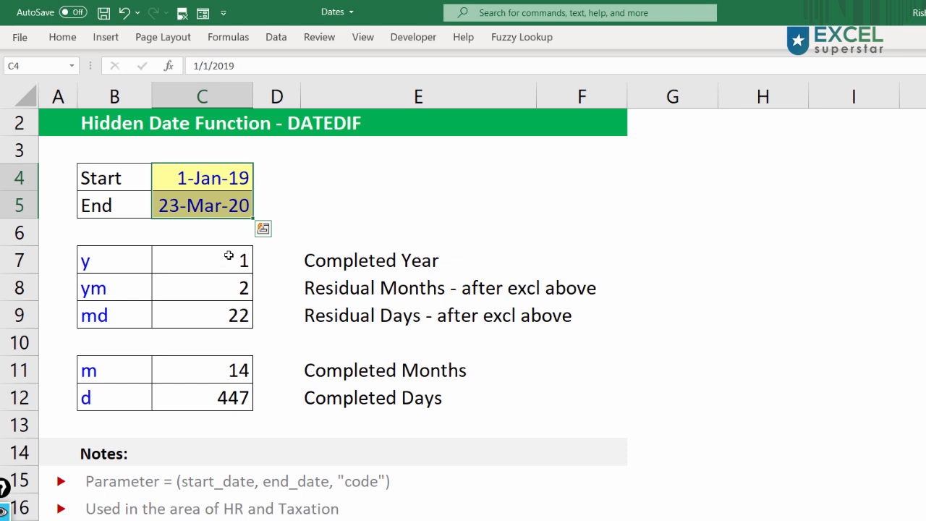
left_click(228, 259)
left_click(230, 287)
left_click(233, 316)
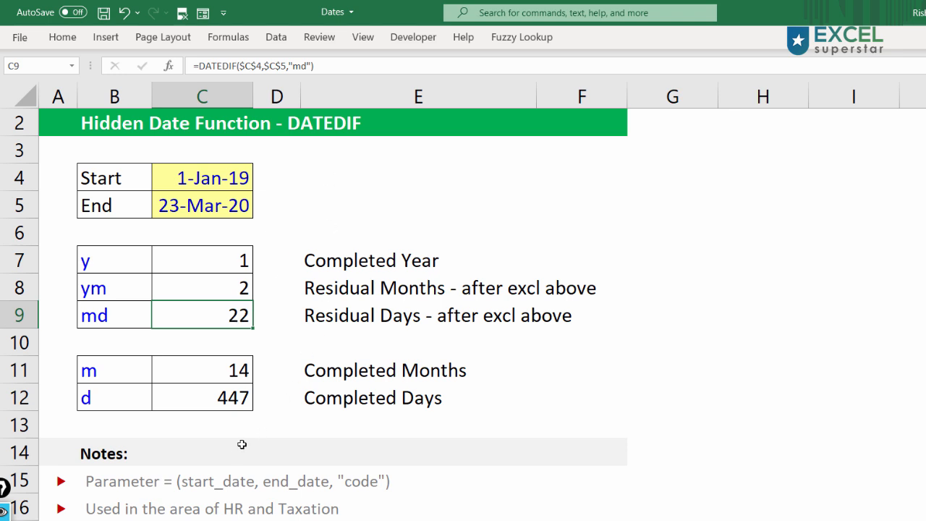
- Examine the parameter note in B15, matching its date arguments to C4:C5 and its code argument to the codes in B7:B12
double_click(112, 481)
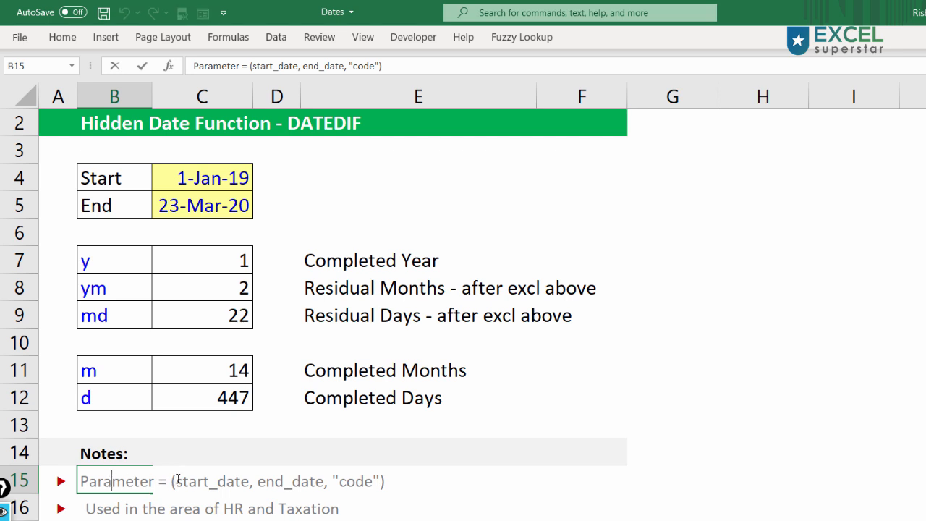
left_click_drag(179, 481, 324, 482)
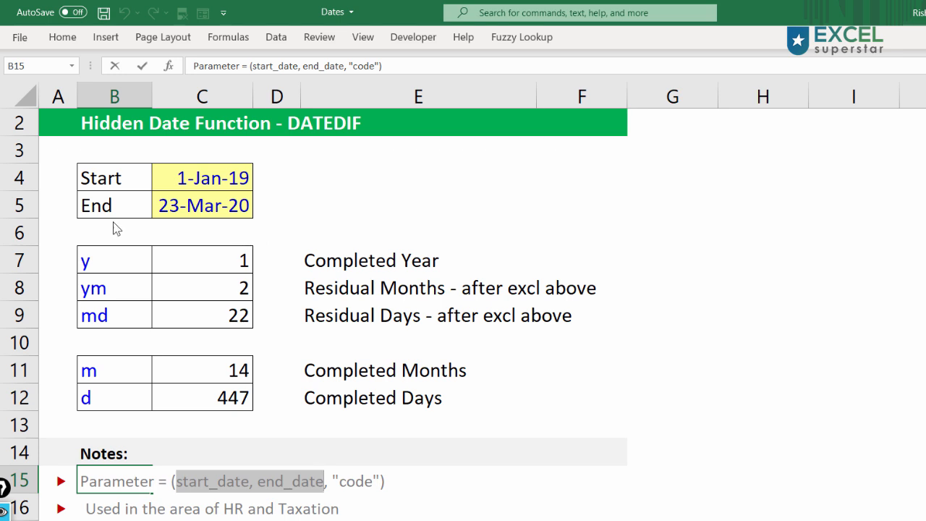
left_click_drag(145, 163, 265, 220)
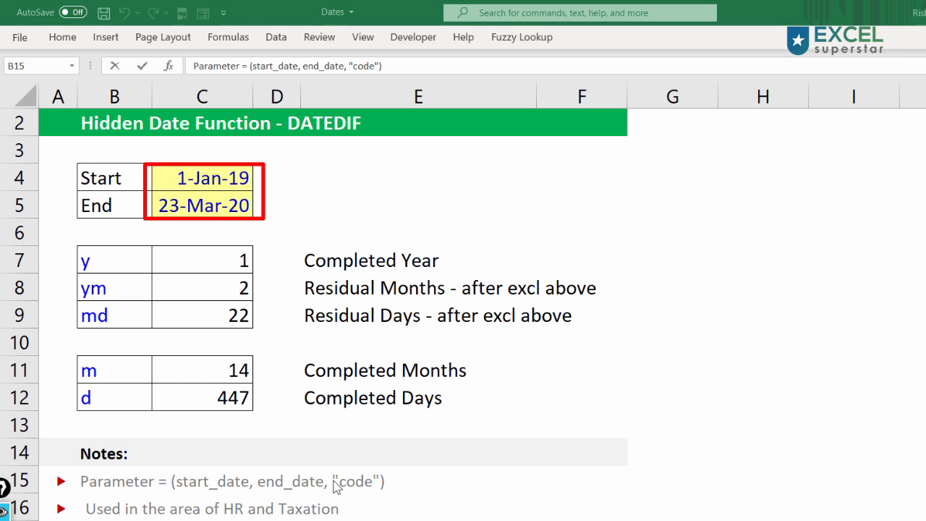
left_click_drag(327, 465, 394, 494)
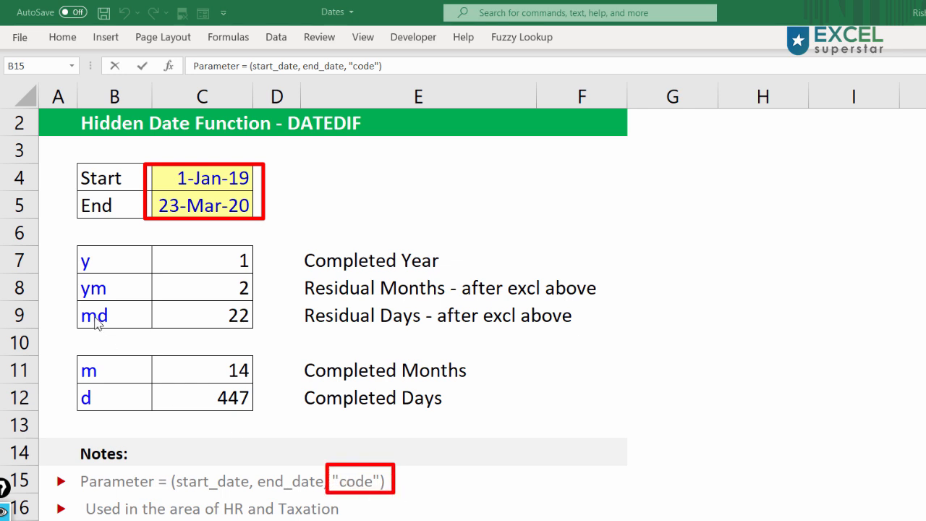
mouse_move(70, 236)
left_mouse_down()
mouse_move(122, 371)
mouse_move(127, 418)
left_mouse_up()
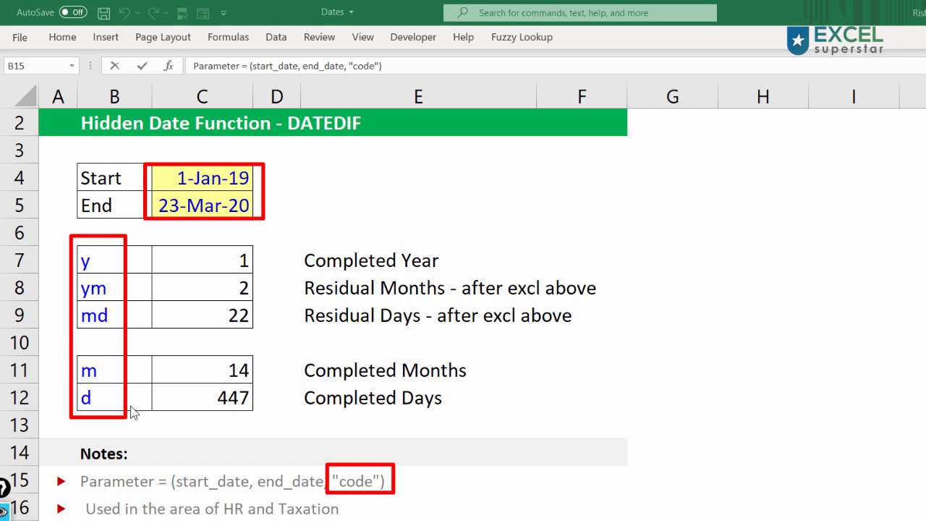
key("e")
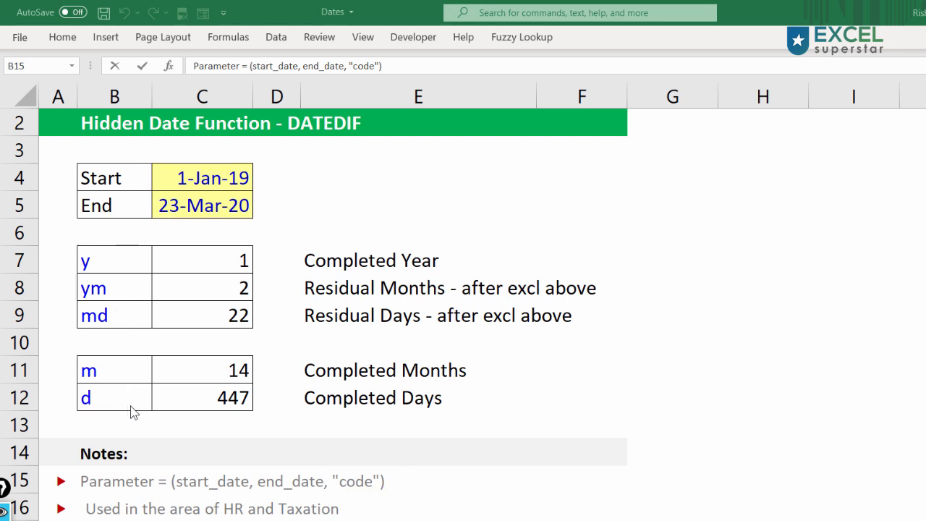
key("Escape")
- Enter the formula =DATEDIF(C4,C5,"y") in cell E4 to calculate the completed years
left_click(326, 173)
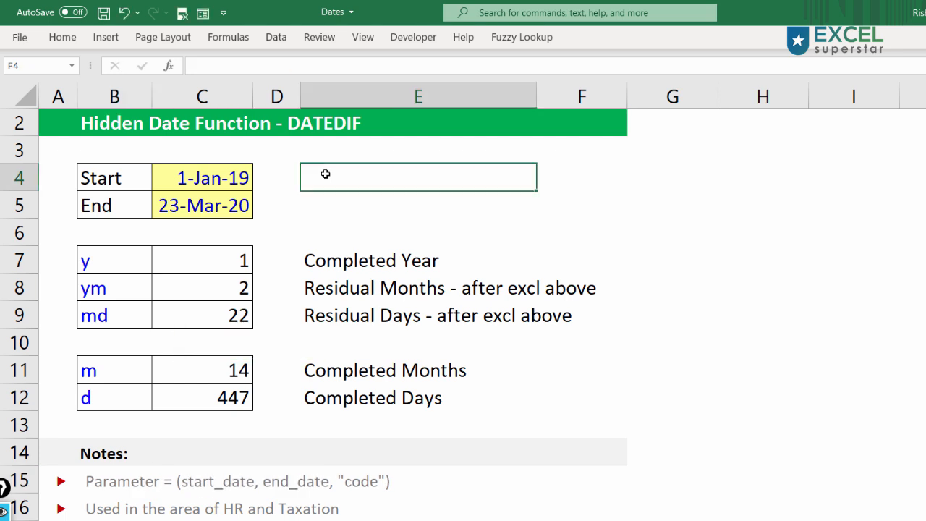
type("=dated")
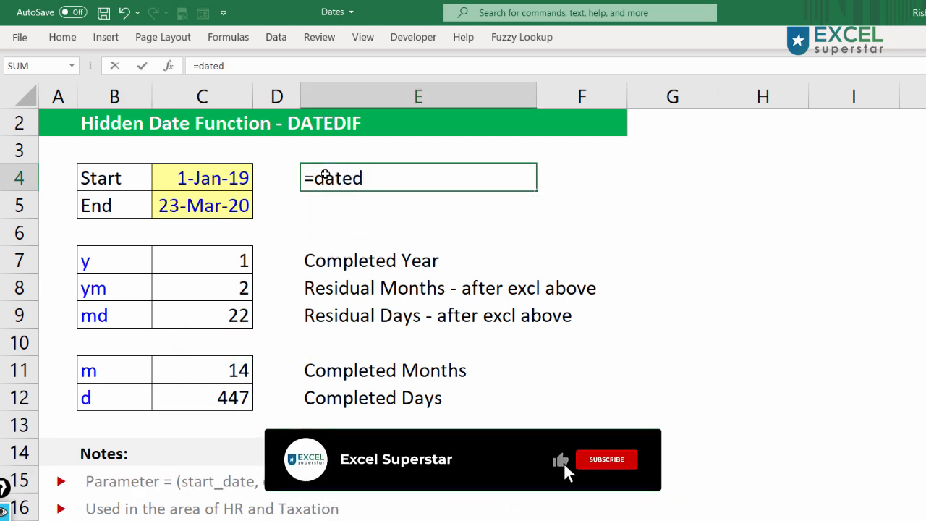
type("if")
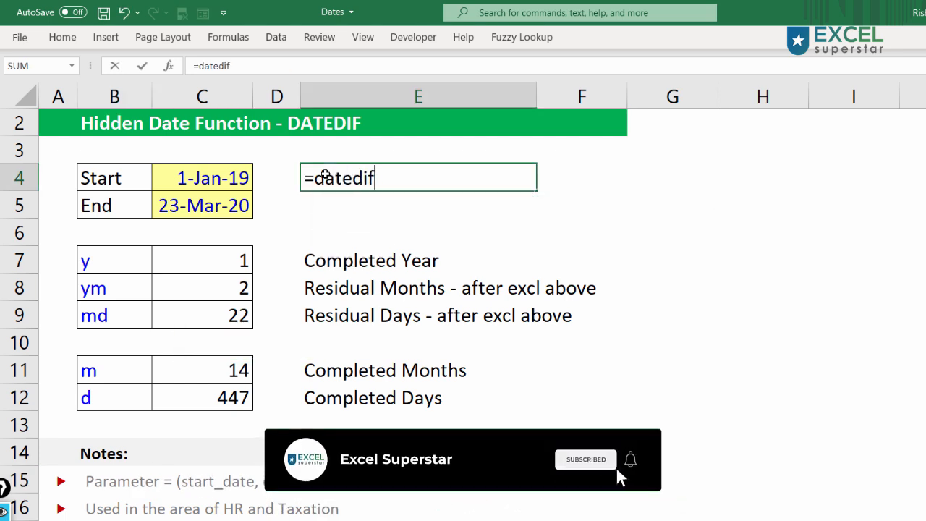
type("(")
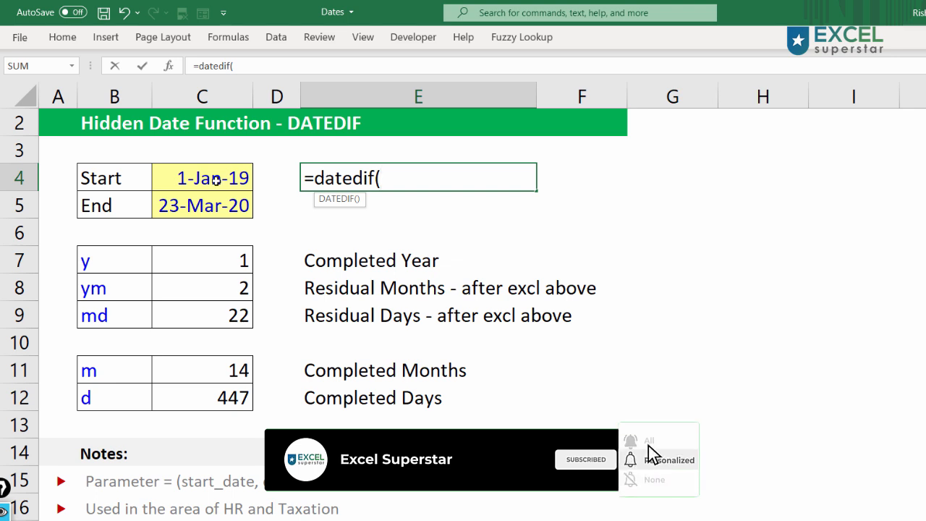
left_click(217, 178)
type(",")
left_click(205, 205)
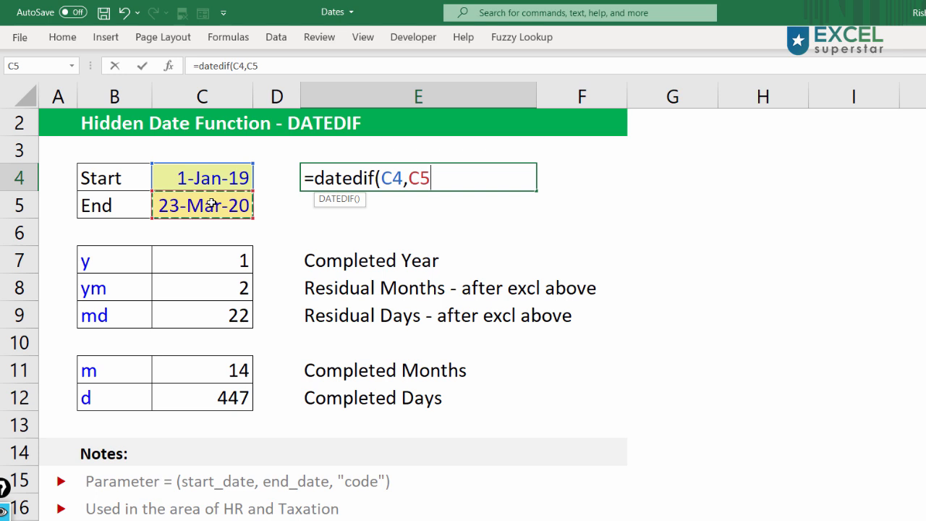
type(",")
type("\"y\"")
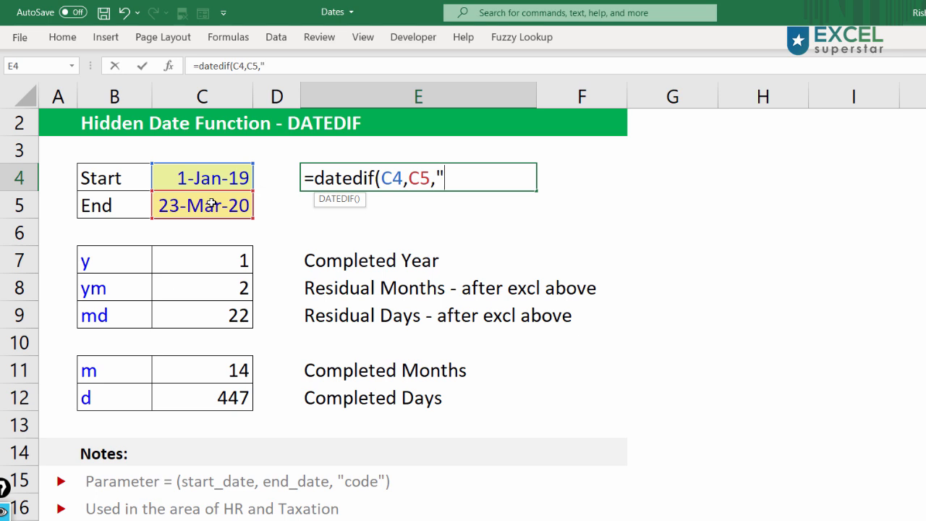
type(")")
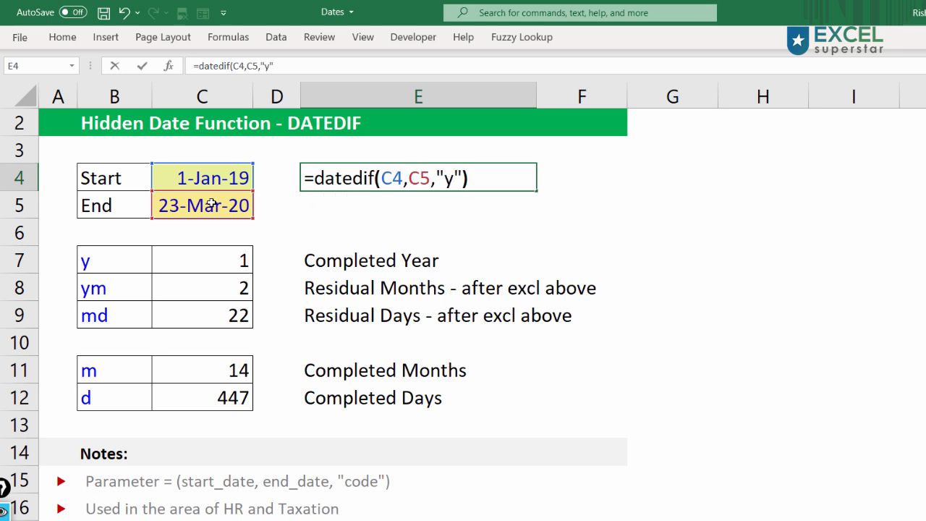
key("Return")
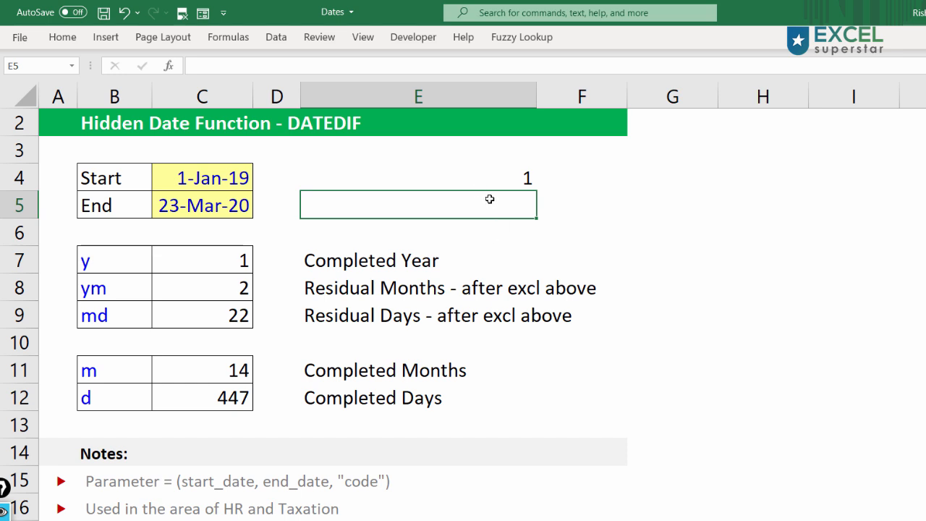
- Copy the formula text from E4 into E5 and change its code to "ym" for the residual months
double_click(513, 176)
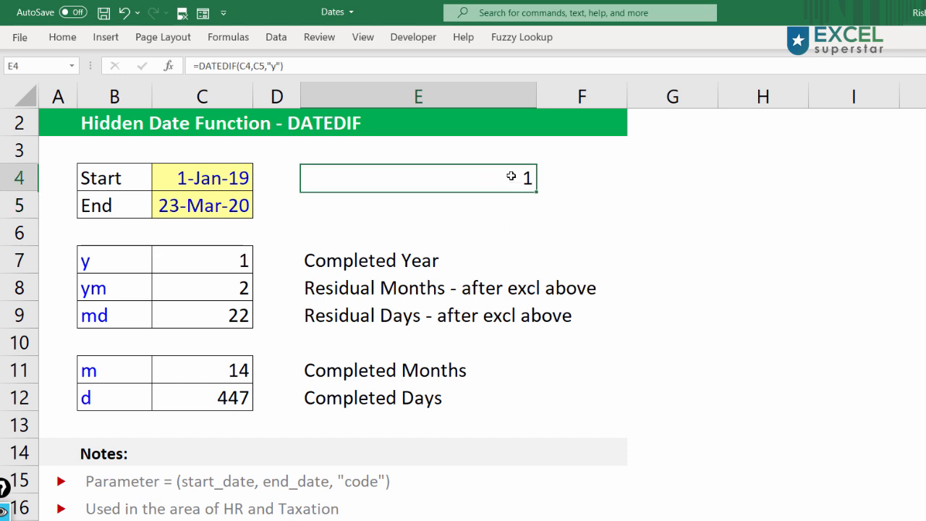
left_click_drag(513, 176, 186, 151)
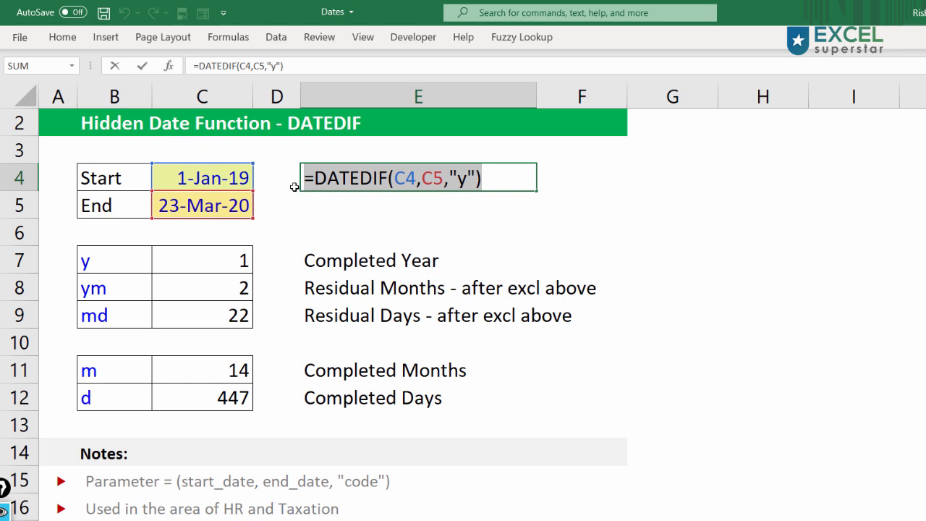
key("ctrl+c")
key("Return")
double_click(341, 197)
key("ctrl+v")
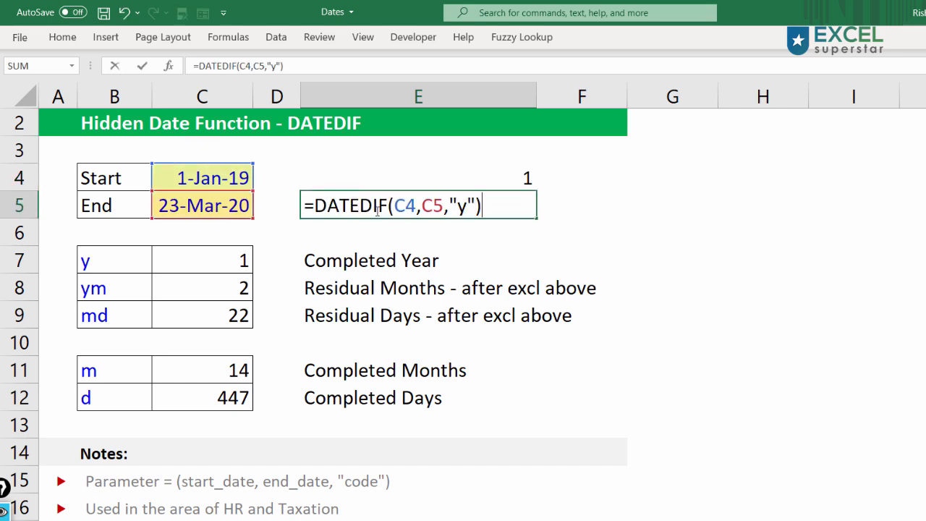
left_click(463, 206)
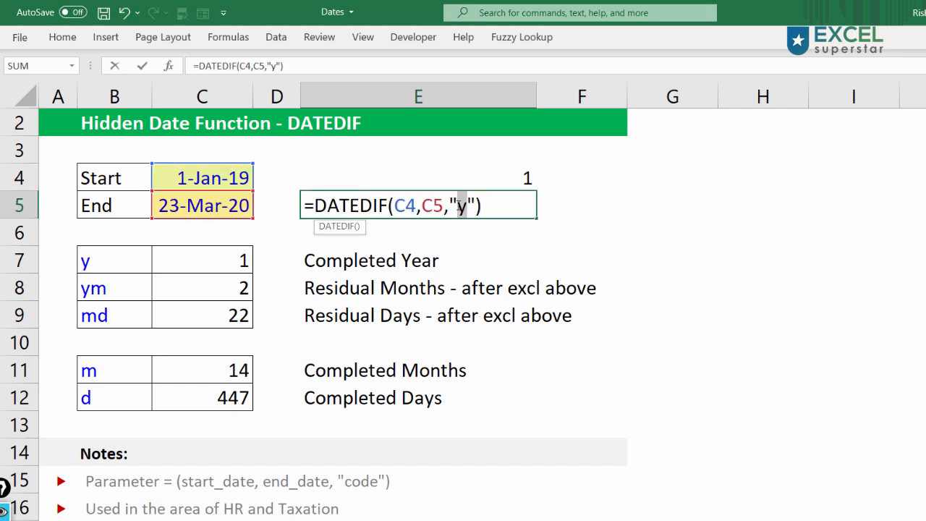
type("m")
key("Return")
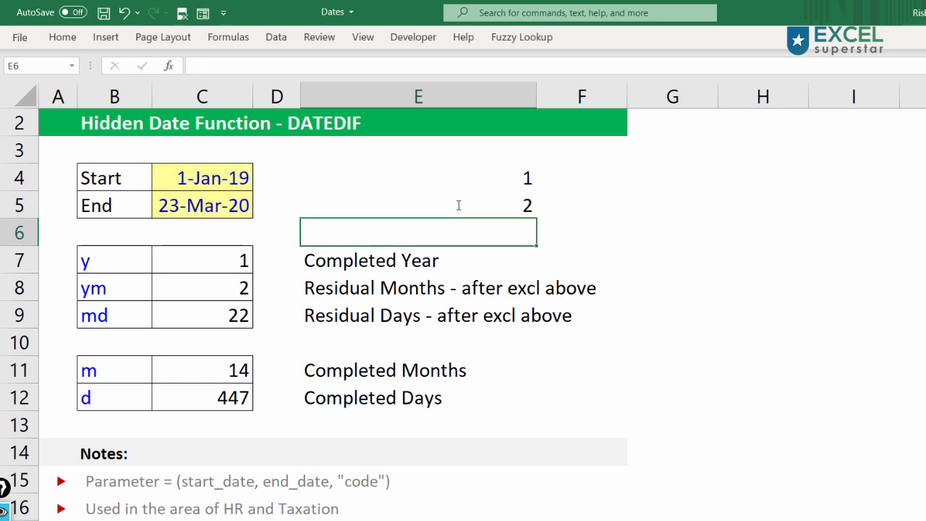
- Review the formulas in E4 and E5 against the start and end dates in C4 and C5
left_click(498, 183)
left_click(502, 211)
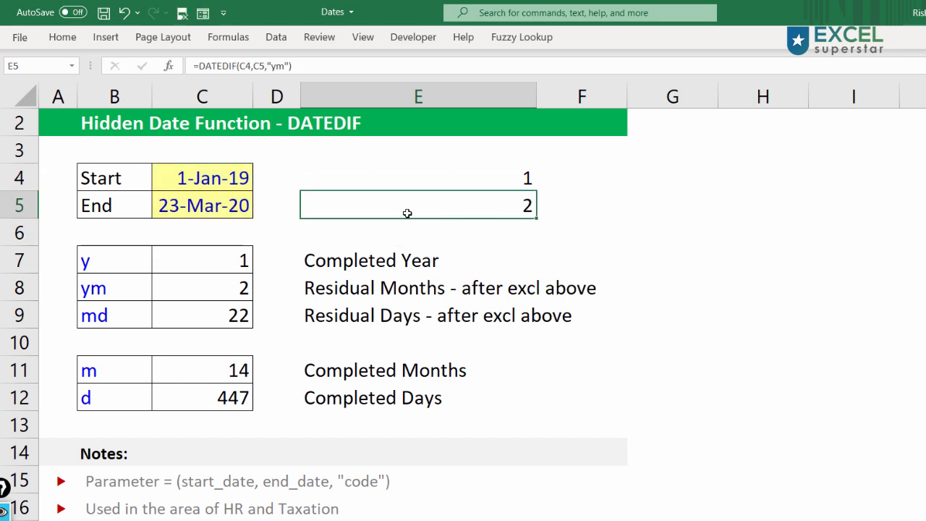
left_click(194, 179)
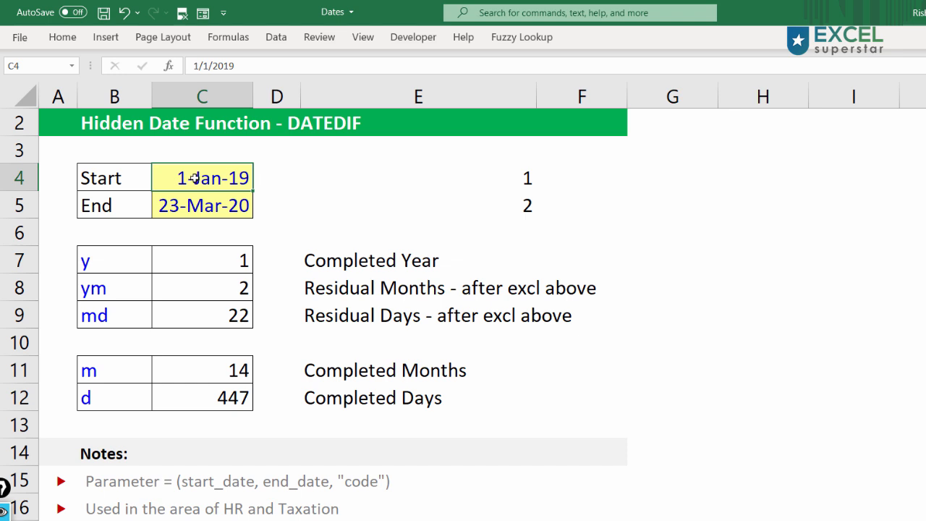
left_click(209, 206)
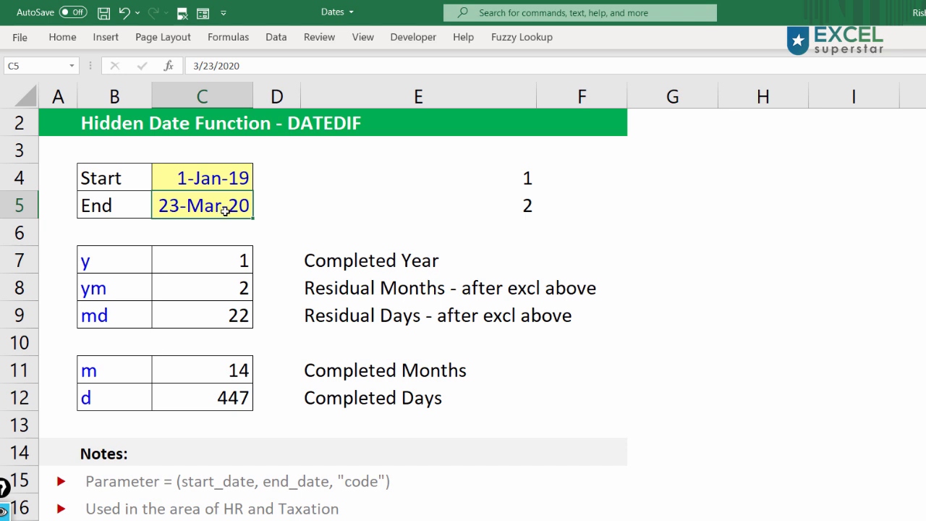
- Change the code in the E5 DATEDIF formula to "md" for the residual days
double_click(511, 198)
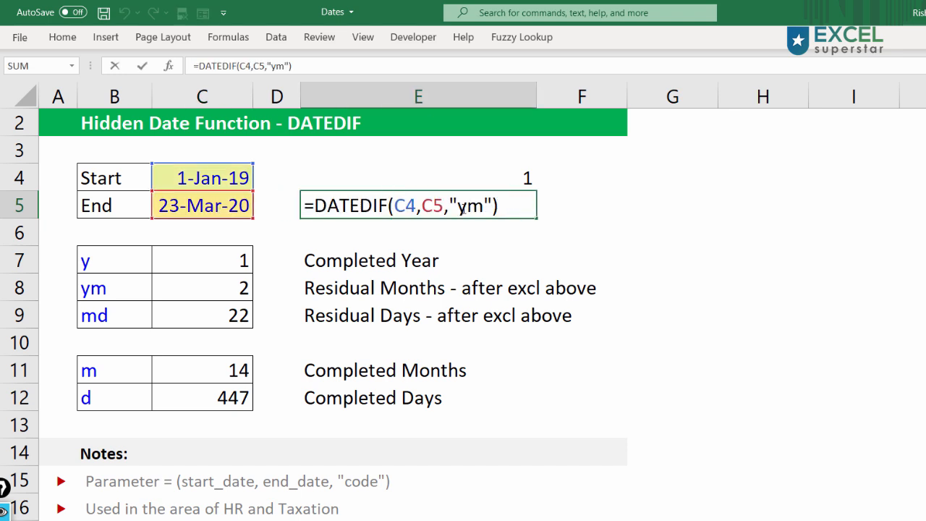
left_click_drag(458, 206, 483, 207)
type("md")
key("Return")
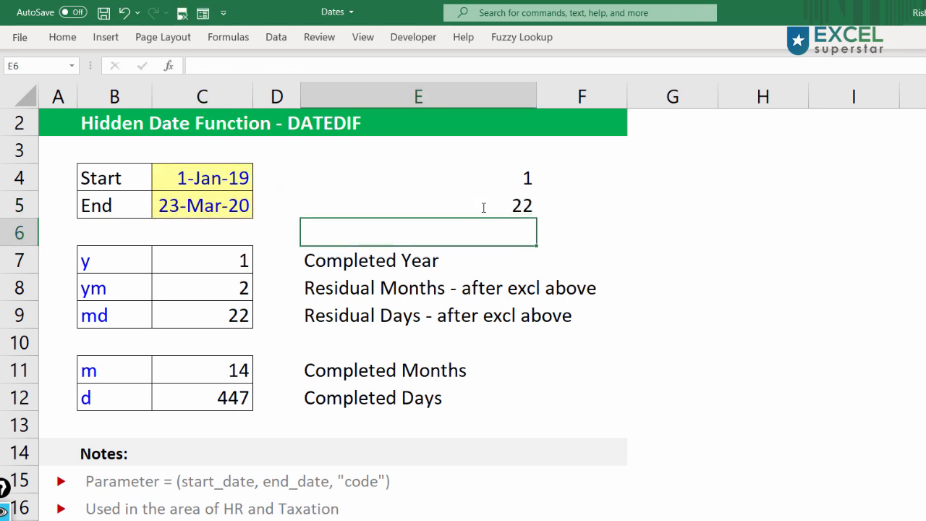
- Undo the DATEDIF formula entries in E4 and E5 until both cells are empty
key("ctrl+z")
key("ctrl+z")
key("ctrl+z")
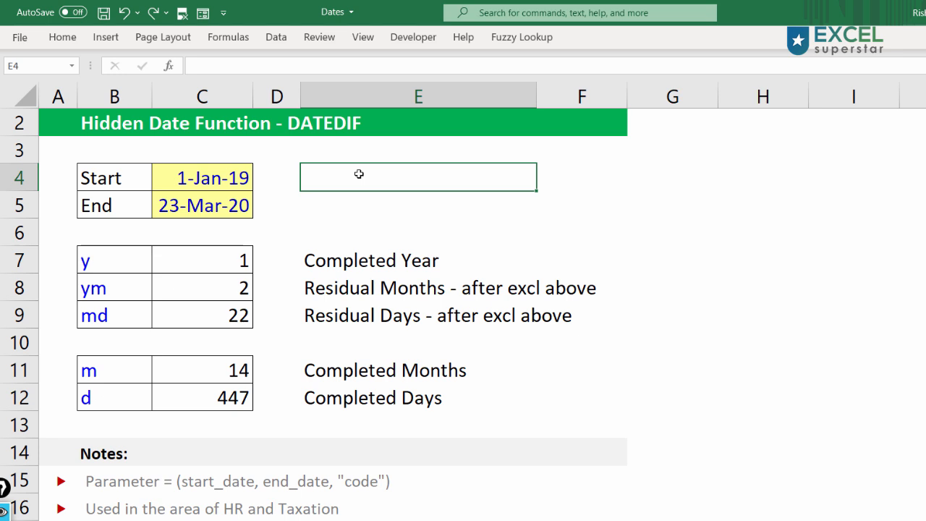
- Begin a formula in E4 with =datedif(C4,C5,"y") for the completed years
double_click(311, 174)
type("=datedif")
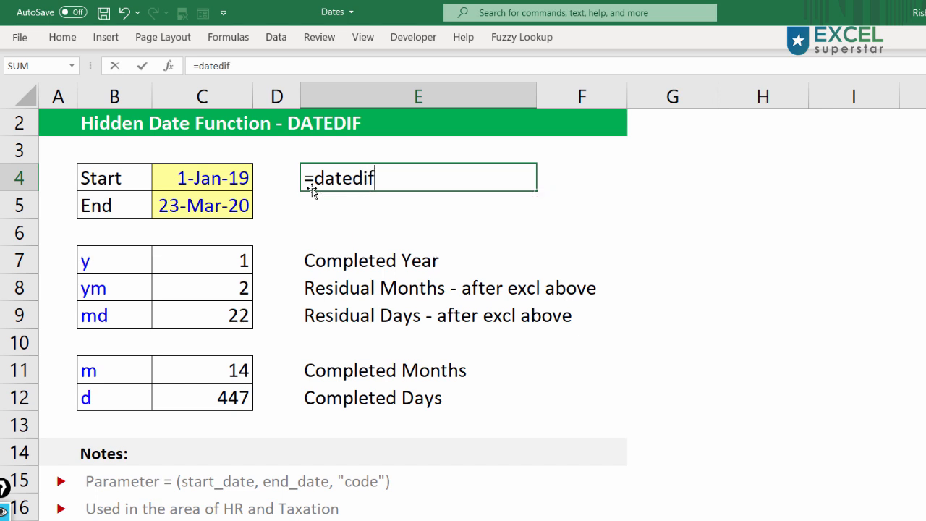
key("Tab")
double_click(427, 181)
type("(")
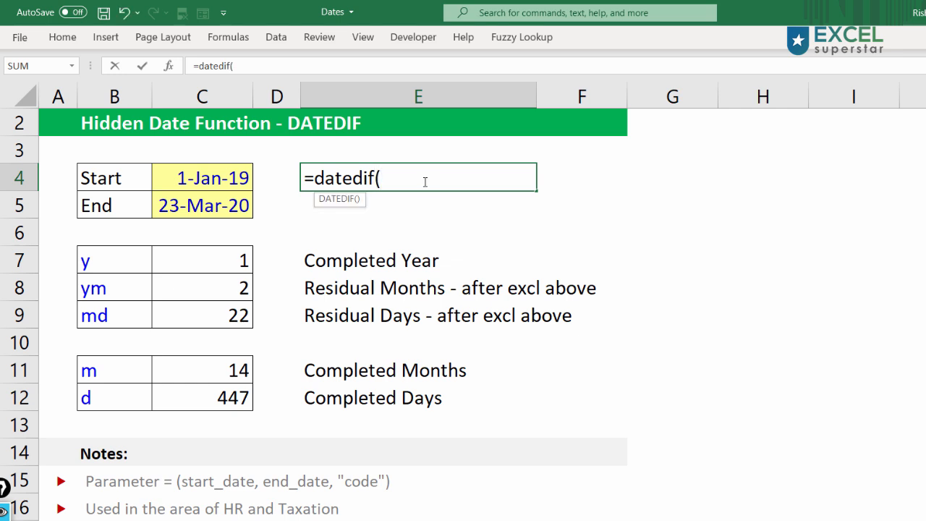
left_click(195, 178)
type(",")
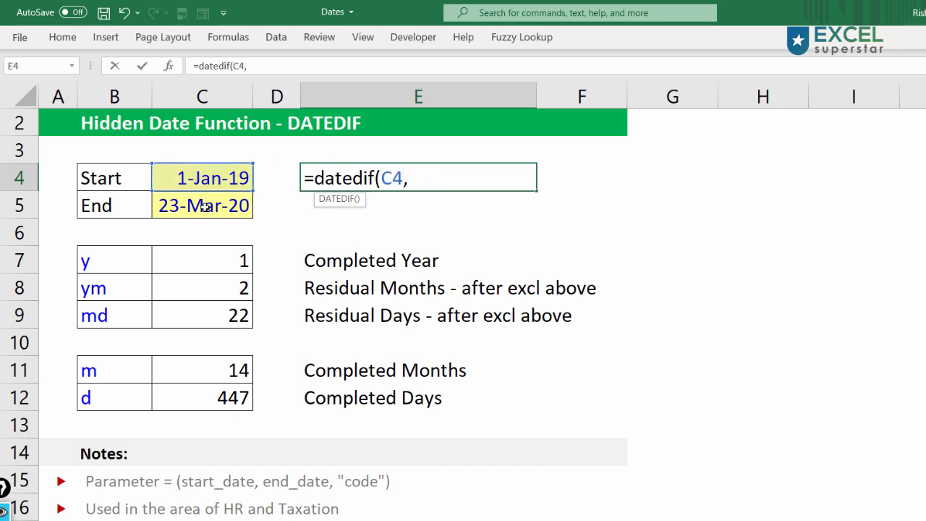
left_click(205, 207)
type(",")
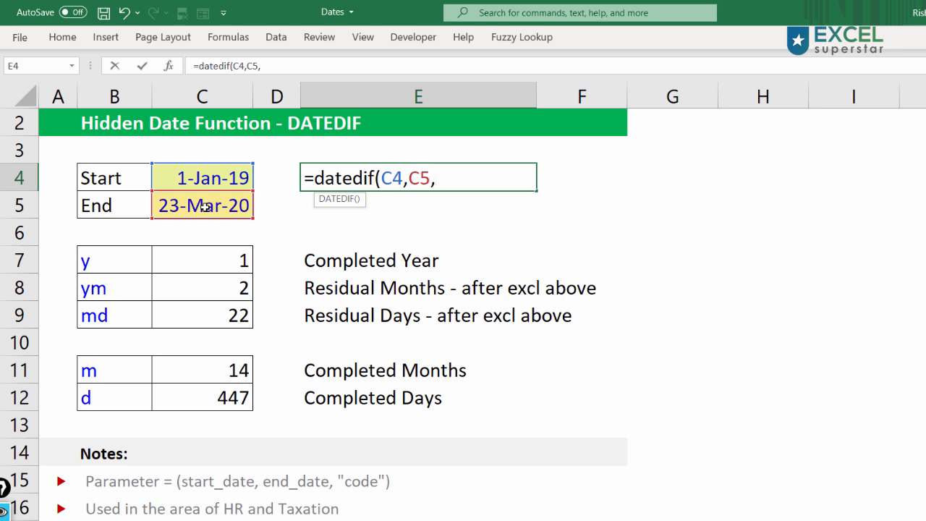
type("\"y\")")
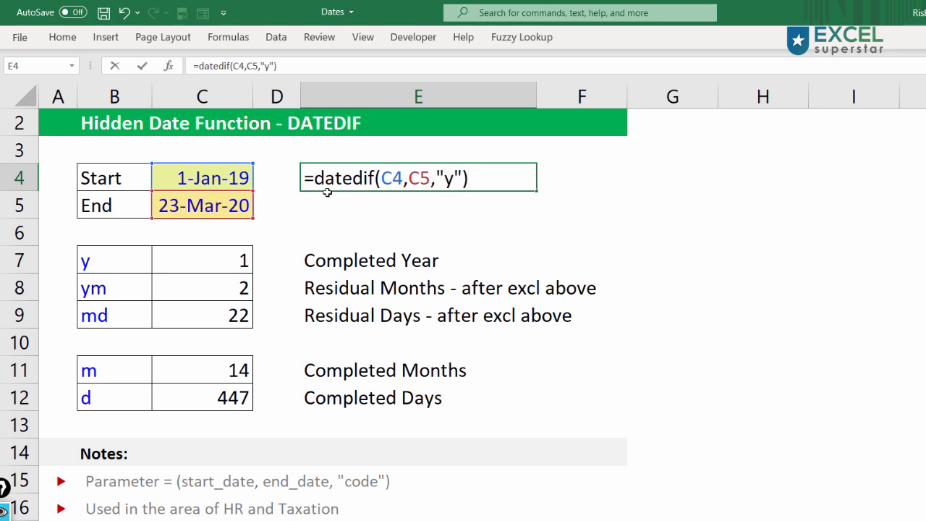
- Extend the E4 formula with &" yrs, "& and a copy of its datedif expression using the code "ym"
left_click_drag(314, 178, 532, 177)
key("ctrl+c")
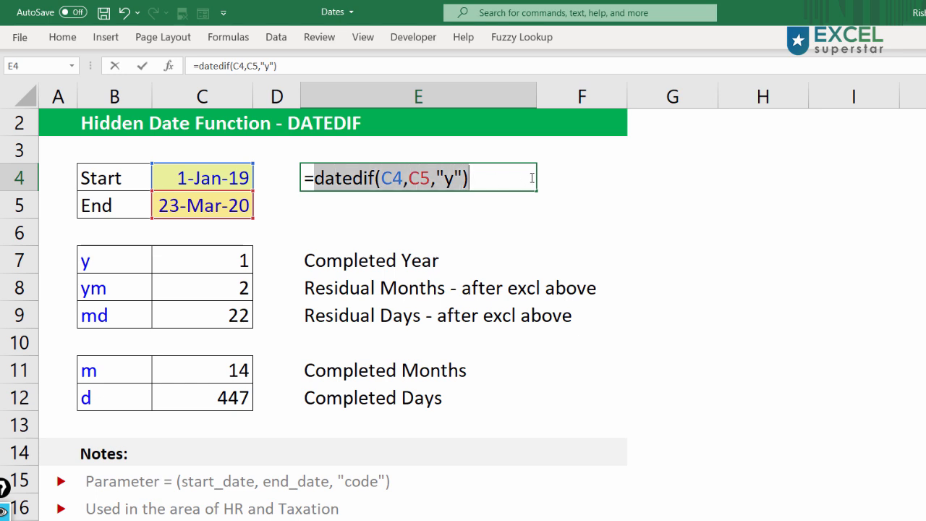
left_click(499, 178)
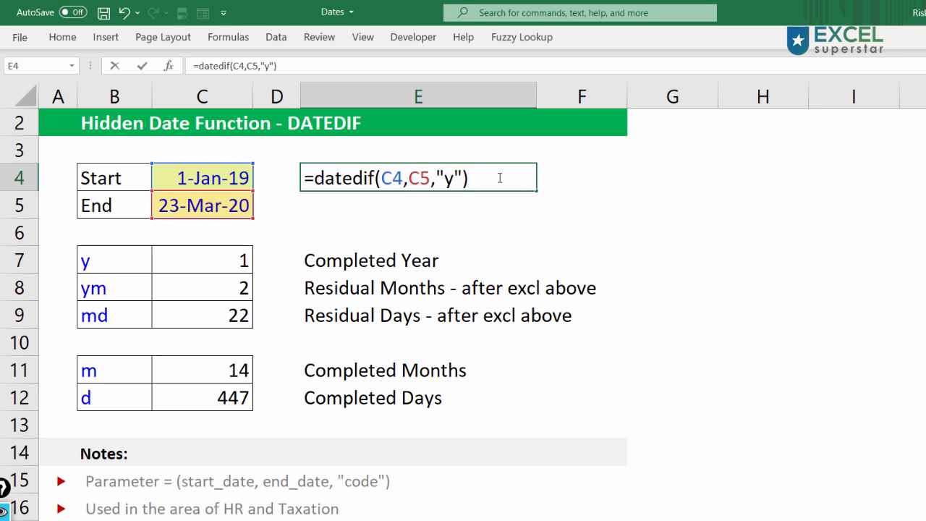
type("&\" yrs,")
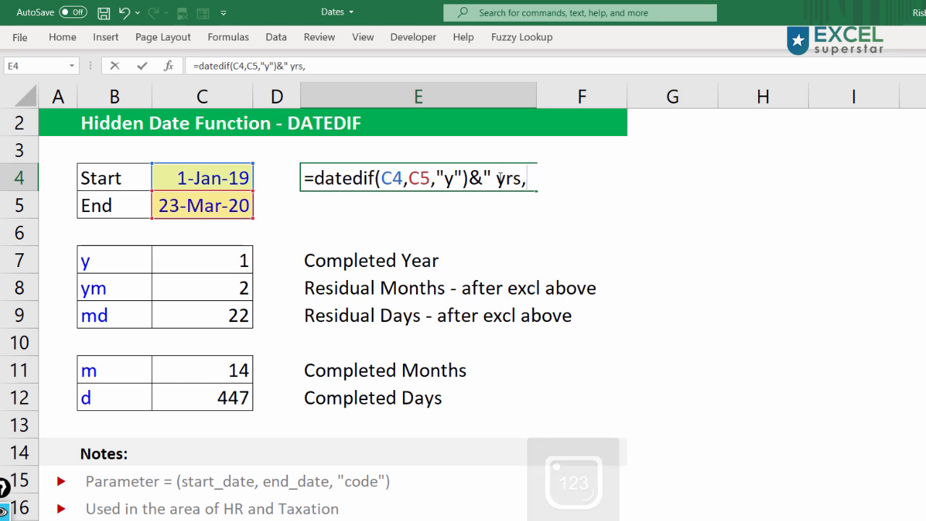
type(" \"&")
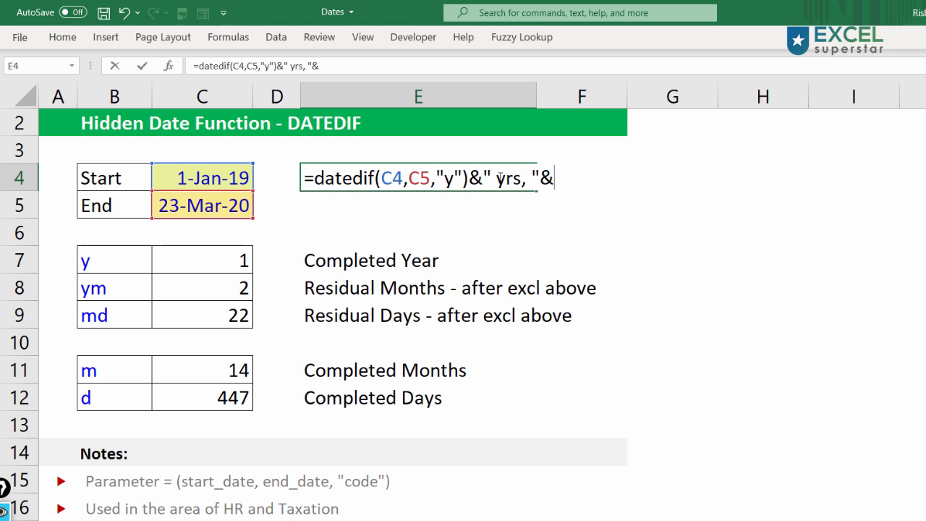
key("ctrl+v")
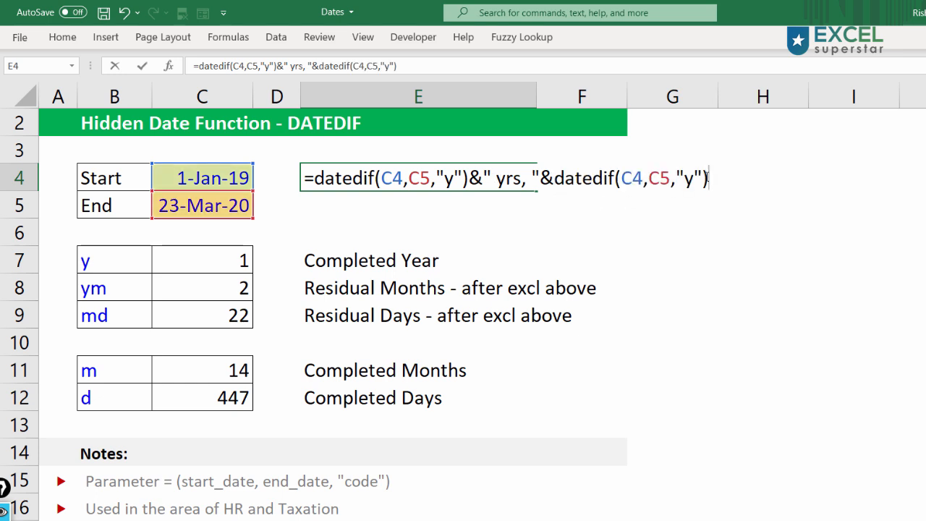
left_click(696, 178)
type("m")
left_click(747, 179)
- On a new line of the E4 formula, add &" months, "& and another datedif copy using the code "md"
key("alt+Return")
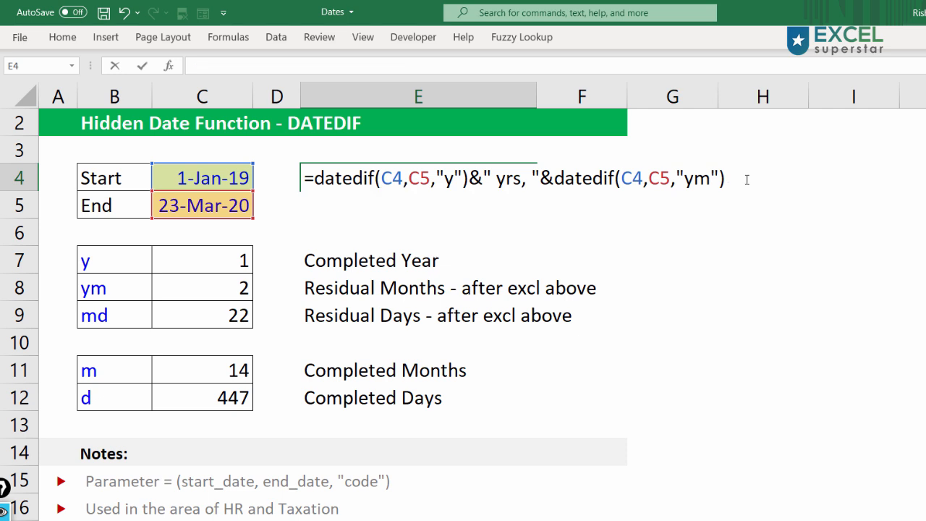
type("&\" month")
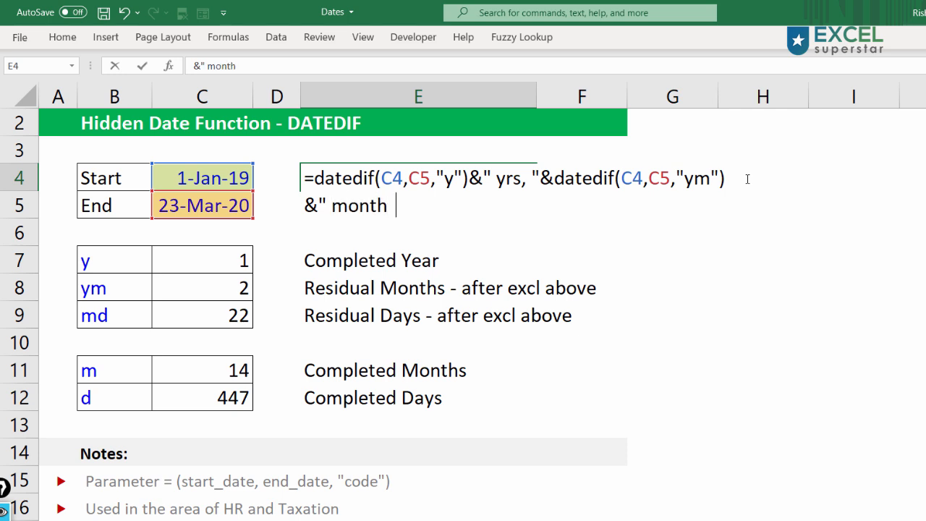
type("s, \"&")
key("ctrl+v")
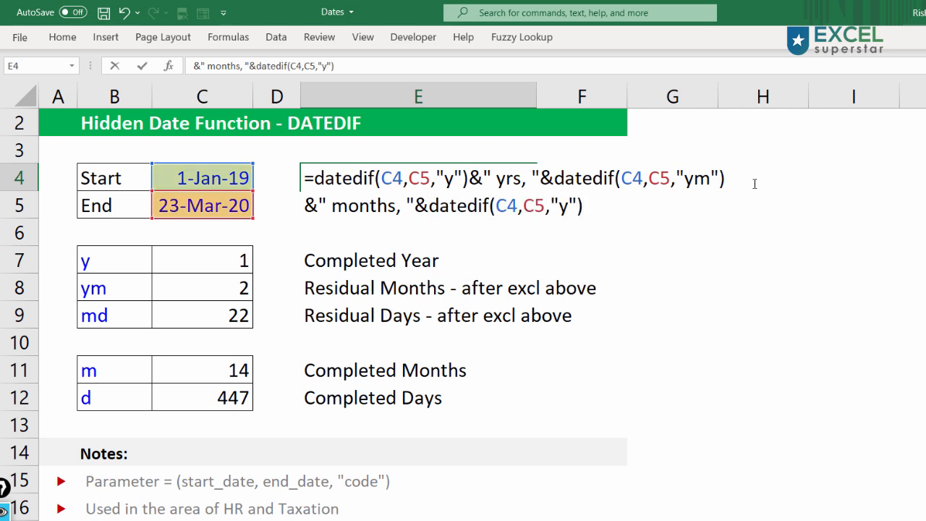
double_click(568, 206)
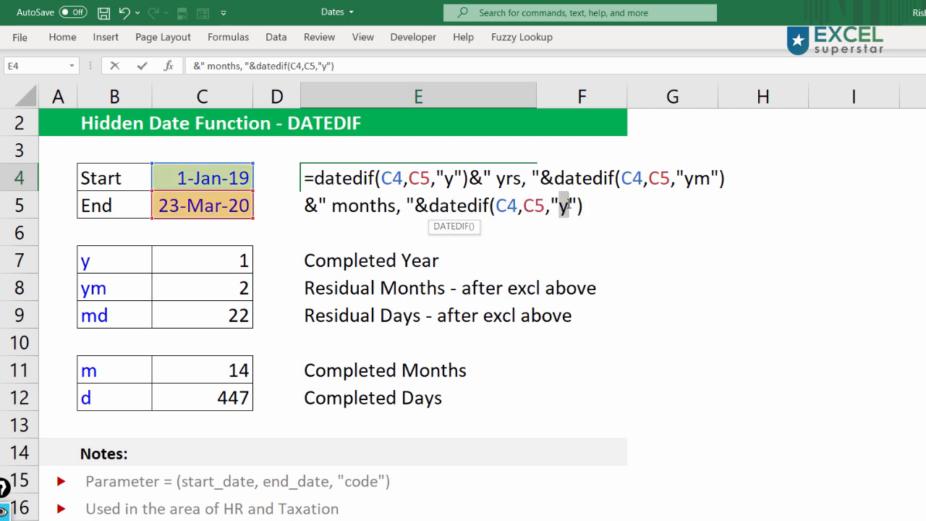
type("md\")")
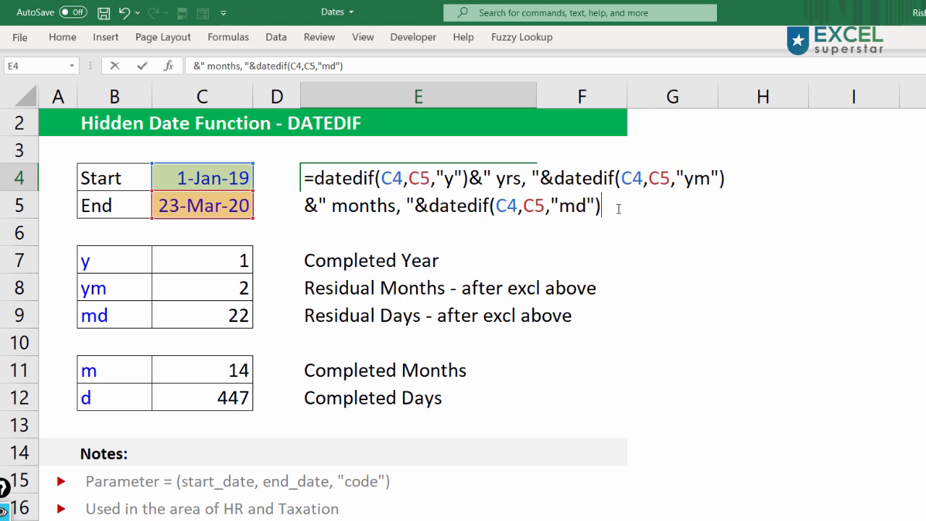
- Append &" days" to the combined formula in E4 and commit it, accepting the proposed correction
type("&")
type("\" days")
type(")")
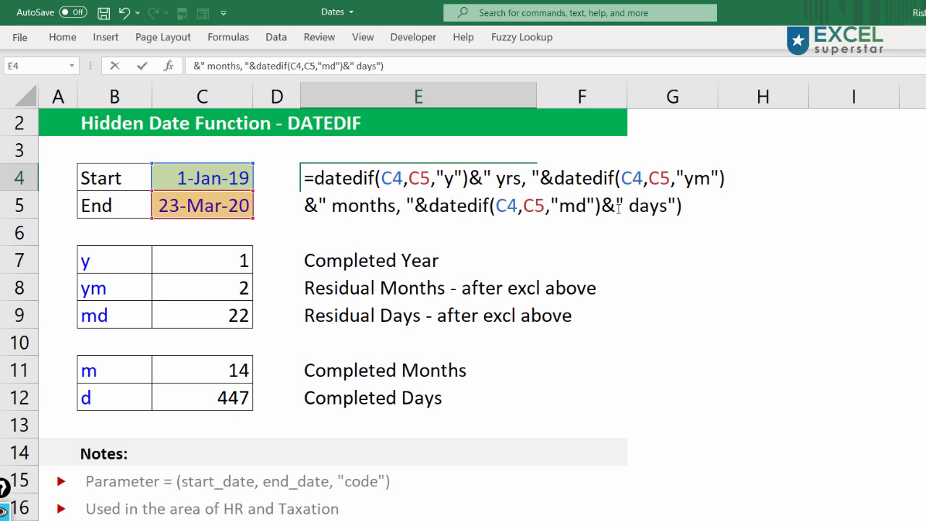
key("Return")
key("Return")
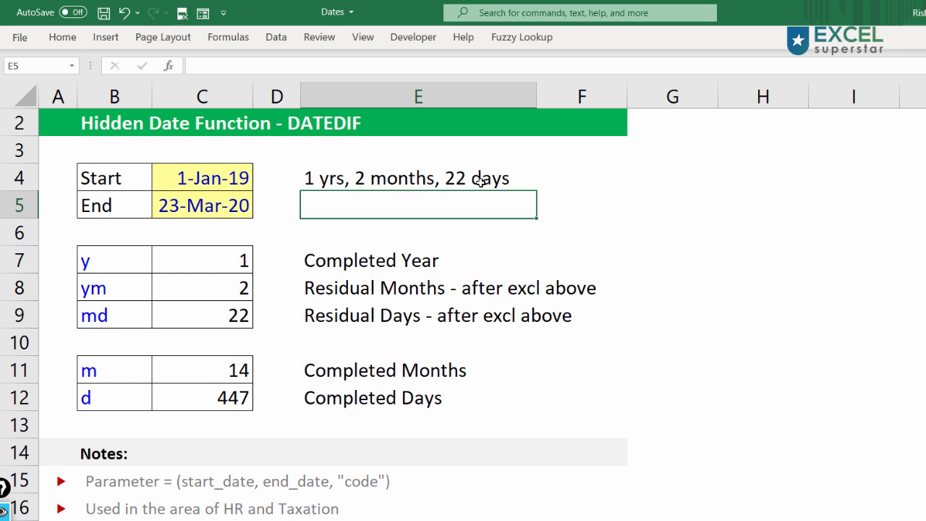
- Clear the combined years, months and days formula from E4
left_click(359, 179)
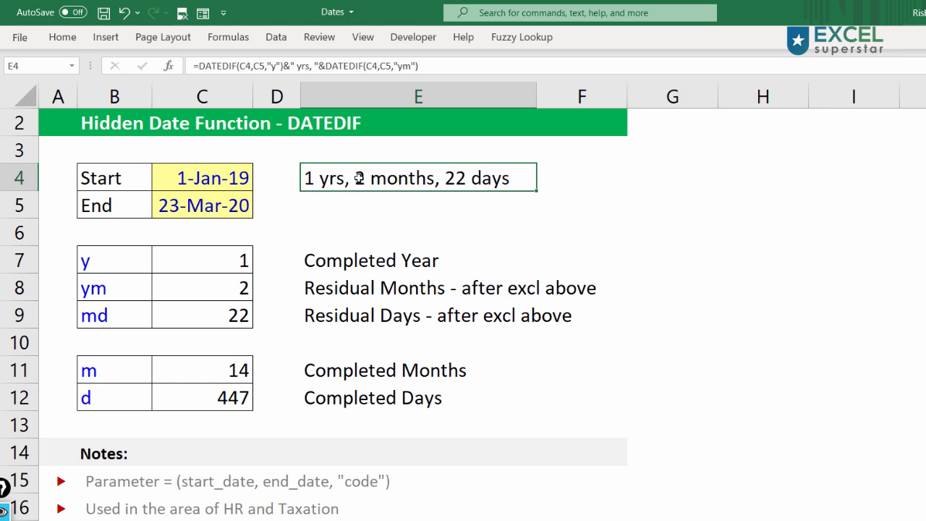
key("Delete")
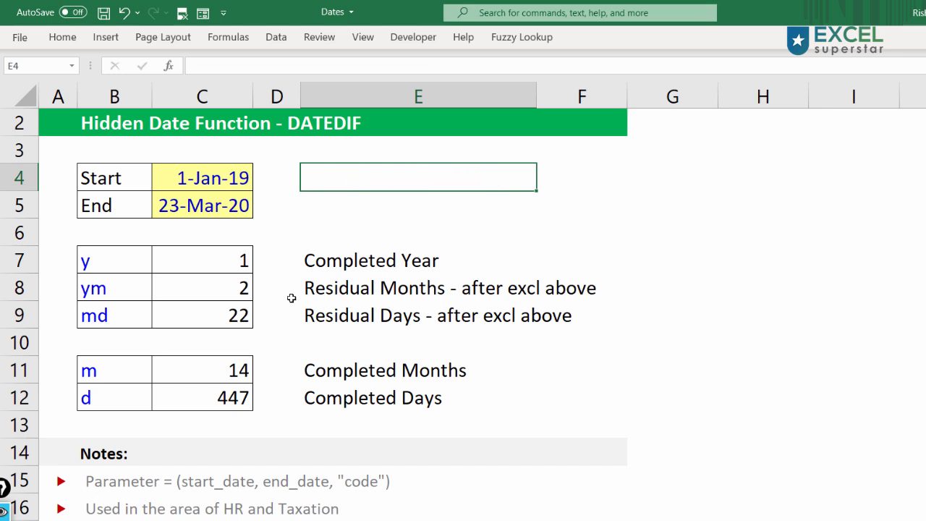
- Examine the codes m and d in B11:B12 with their results and descriptions against the dates in C4:C5
left_click_drag(111, 371, 97, 398)
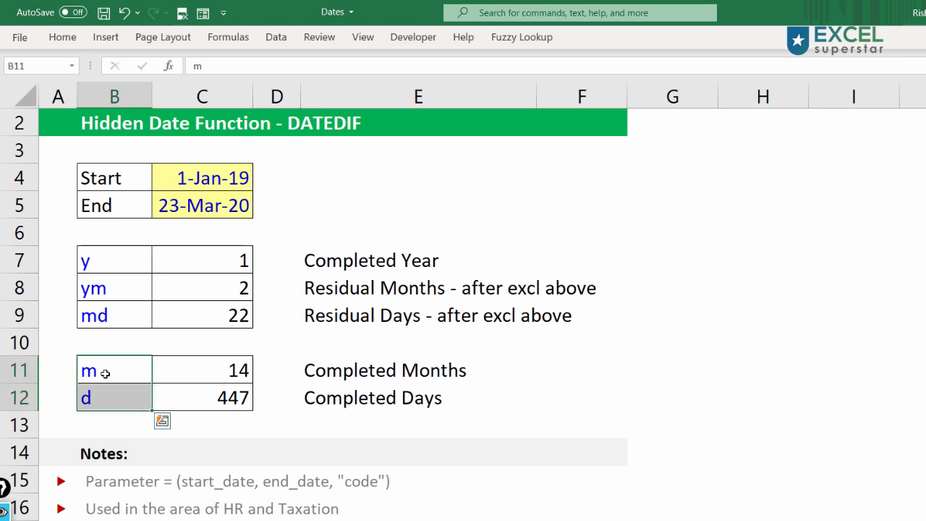
double_click(103, 371)
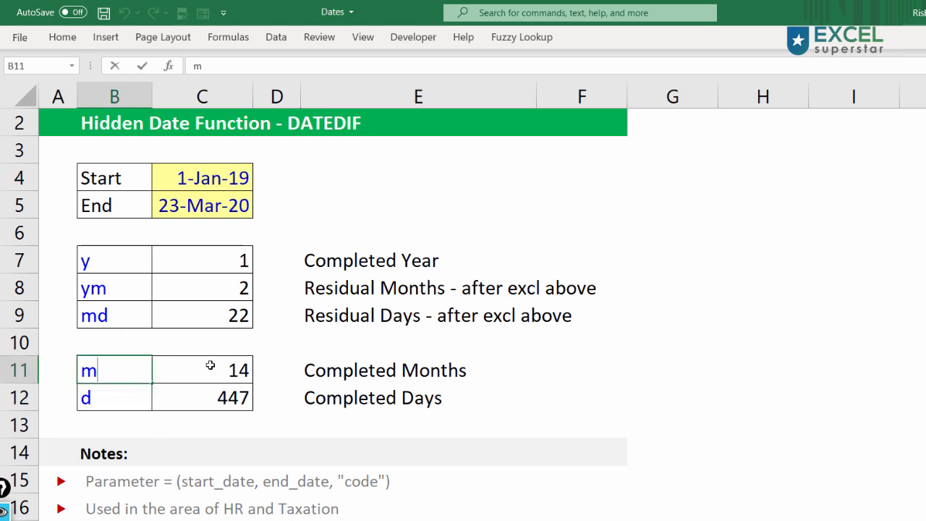
left_click_drag(240, 366, 103, 366)
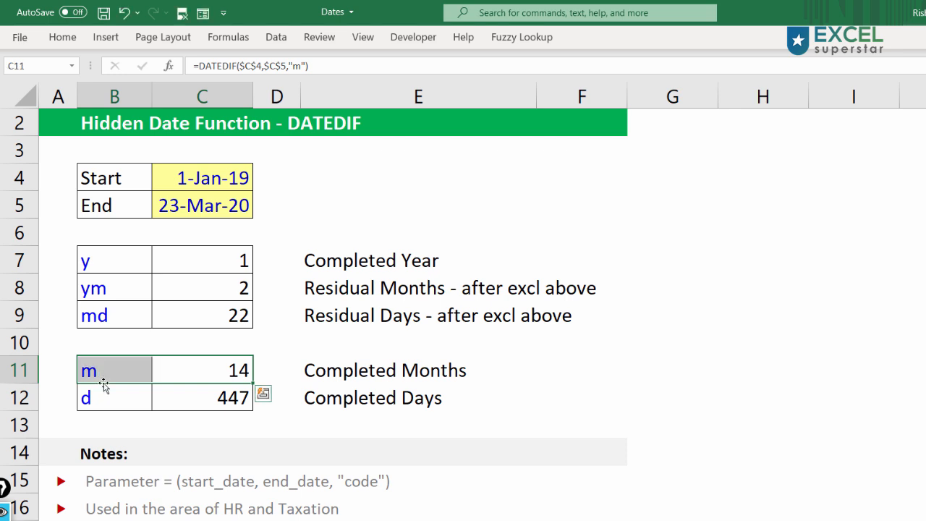
left_click(100, 399)
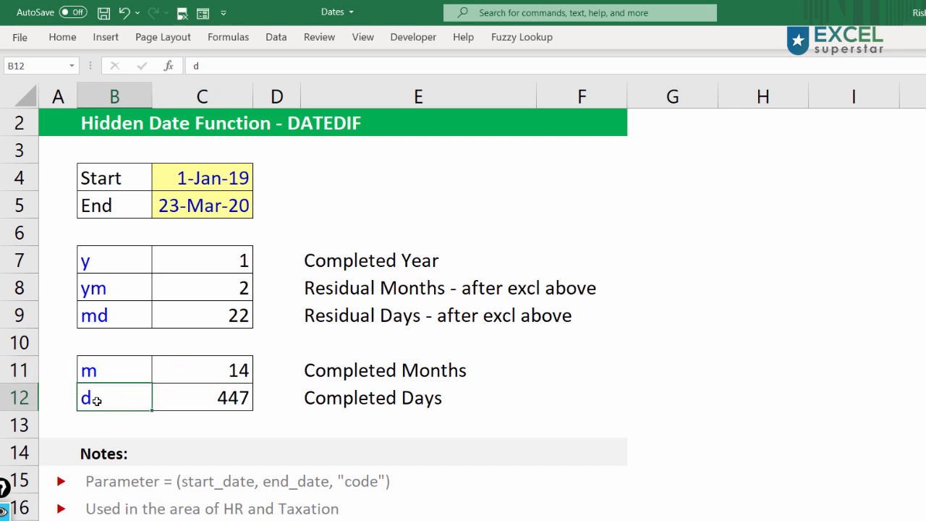
left_click(349, 403)
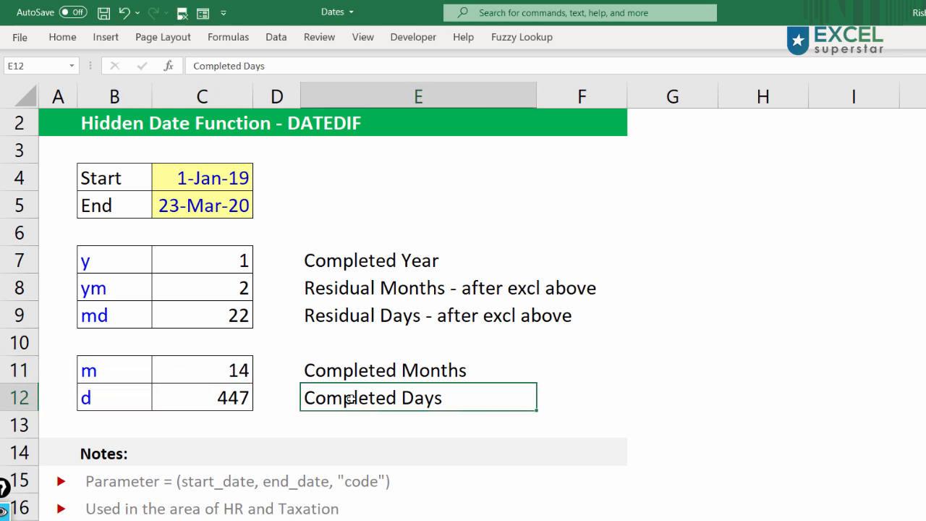
left_click_drag(350, 400, 354, 373)
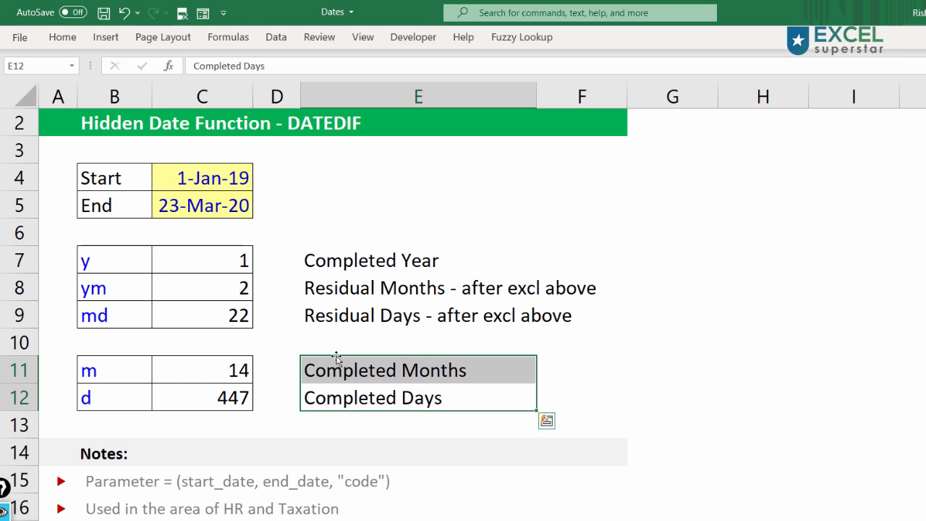
left_click_drag(206, 183, 205, 205)
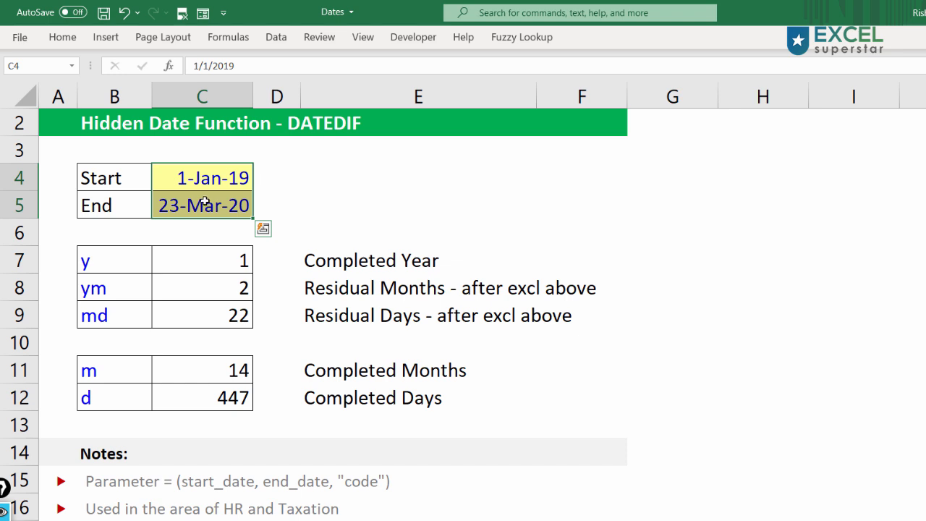
left_click(205, 172)
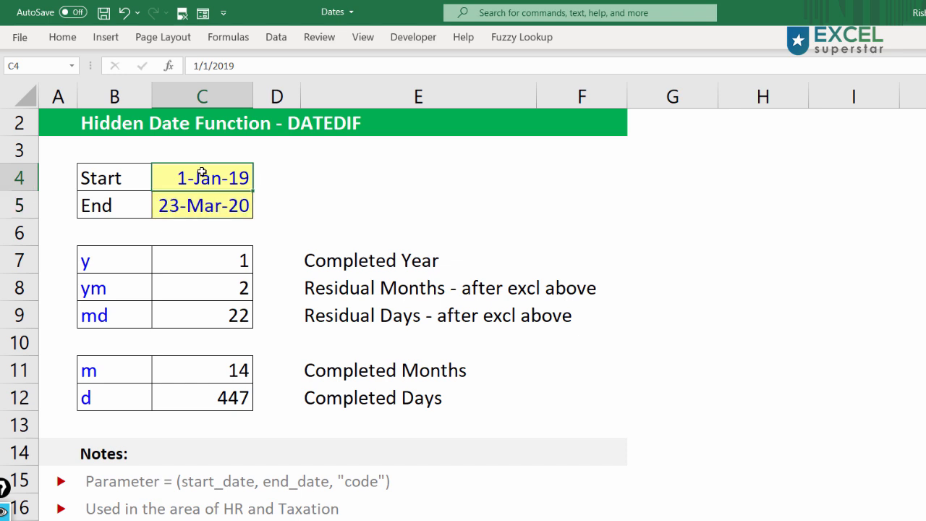